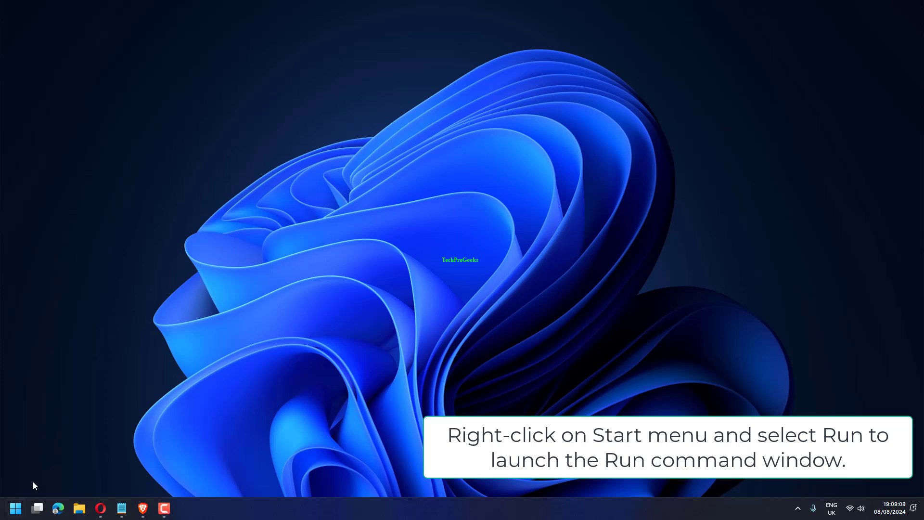
# Step: Open Run and select the entered 'powercfg -restoredefaultschemes' command for copying
pyautogui.press('super+r')
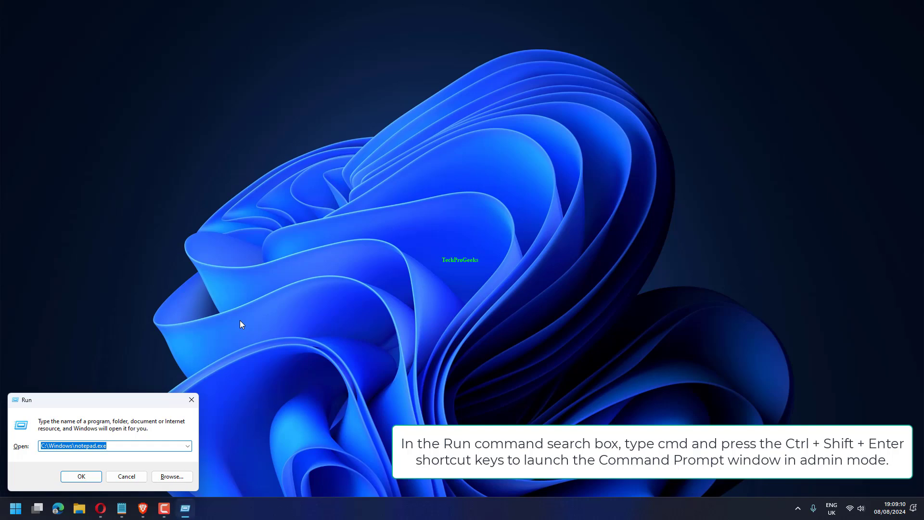
pyautogui.write('powercfg -restoredefaultschemeshe')
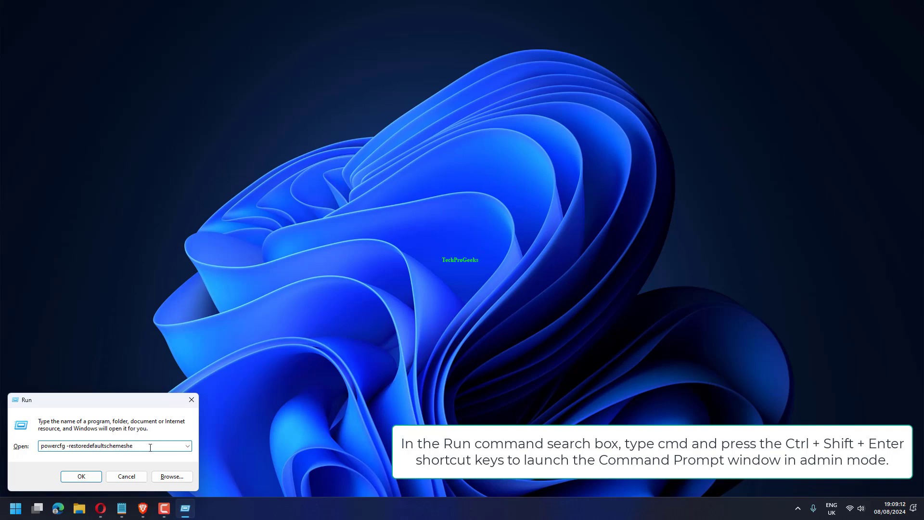
pyautogui.hotkey('ctrl', 'a')
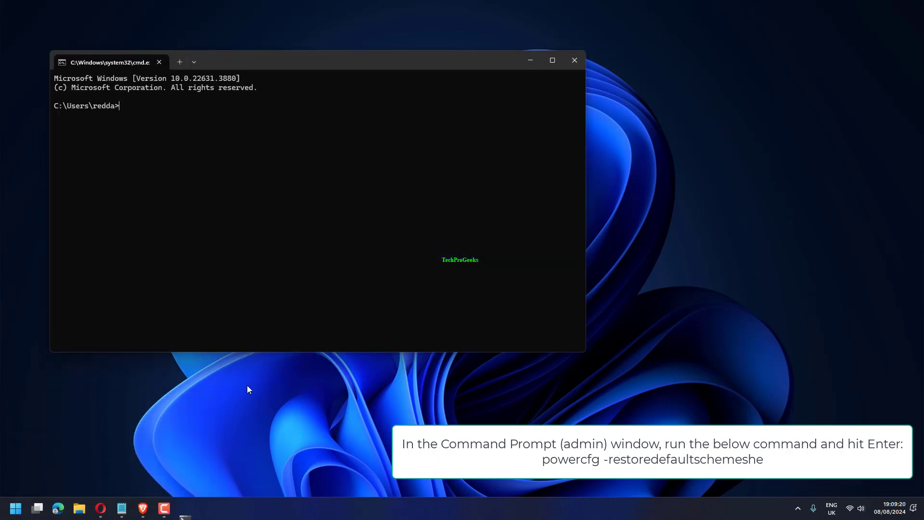
# Step: Paste and run 'powercfg -restoredefaultschemes' at the administrator prompt
pyautogui.write('powercfg -restoredefaultschemeshe')
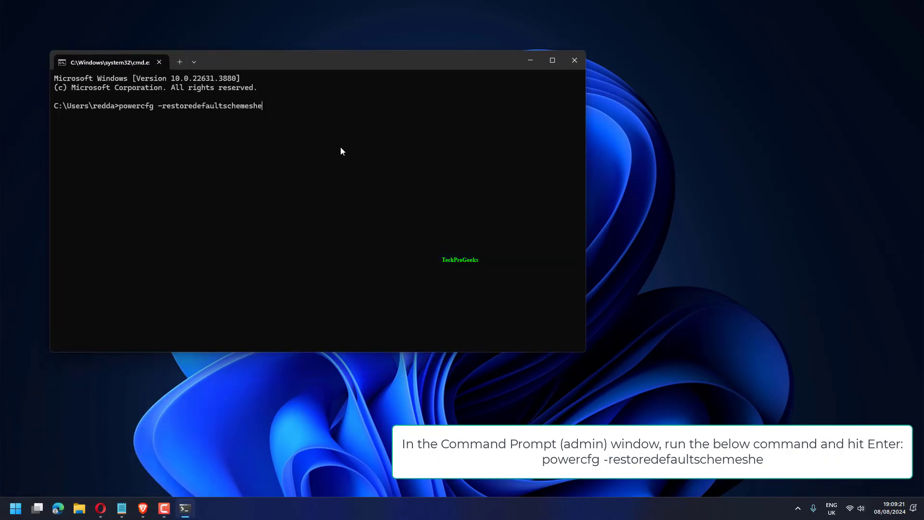
pyautogui.press('Return')
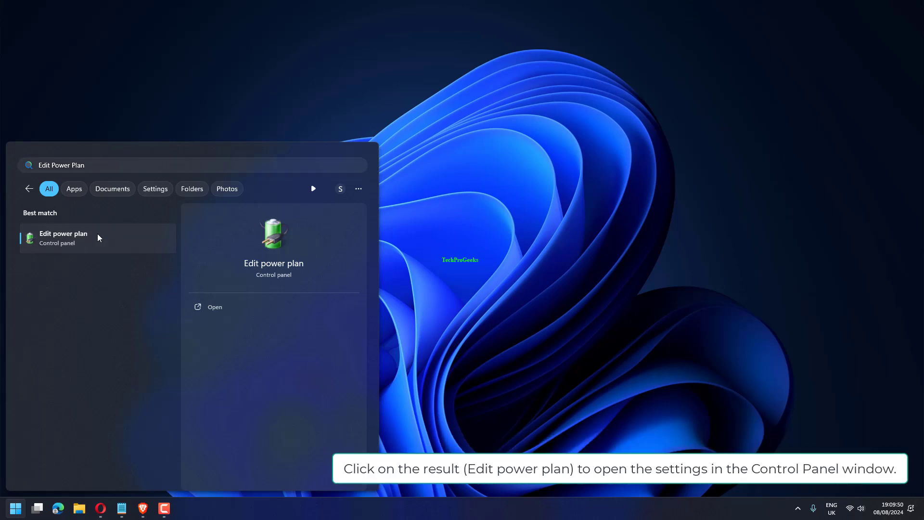
# Step: Open the Edit power plan result and the Balanced plan's advanced power settings
pyautogui.click(97, 233)
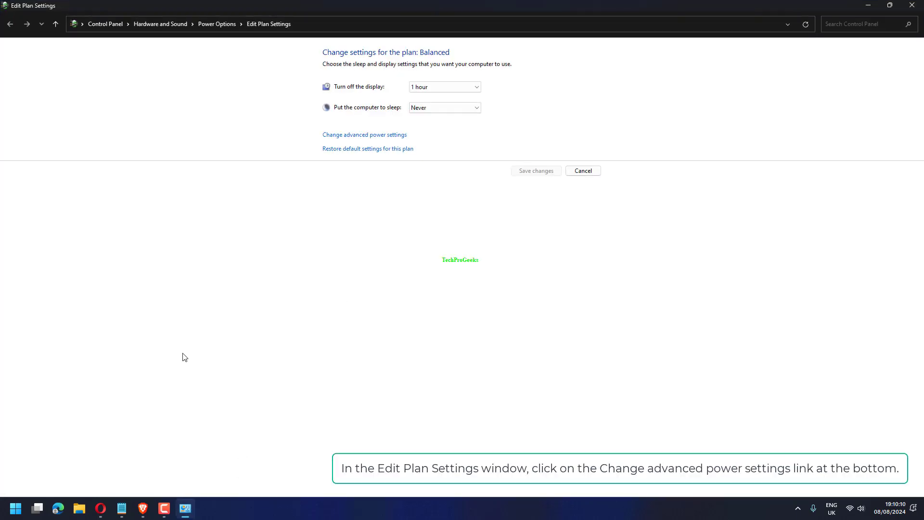
pyautogui.click(359, 136)
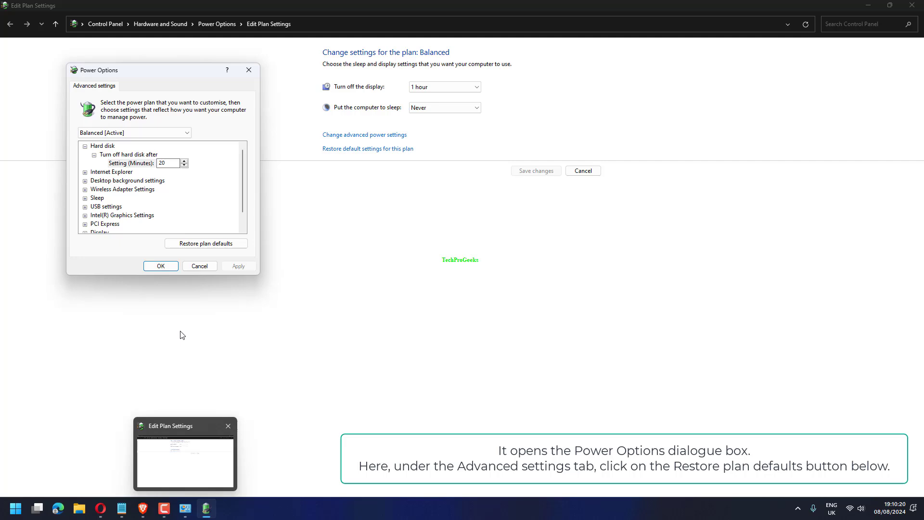
# Step: Restore the Balanced plan's advanced settings to plan defaults and confirm with Yes
pyautogui.click(228, 246)
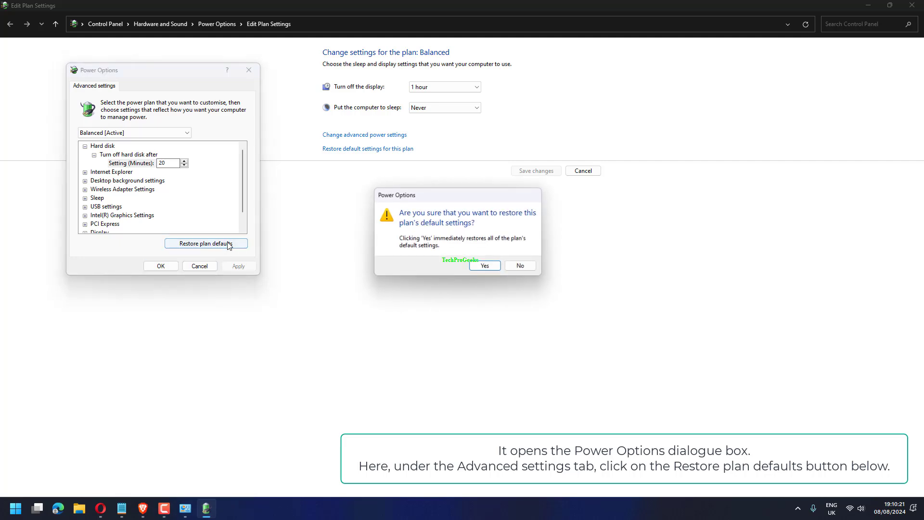
pyautogui.click(495, 267)
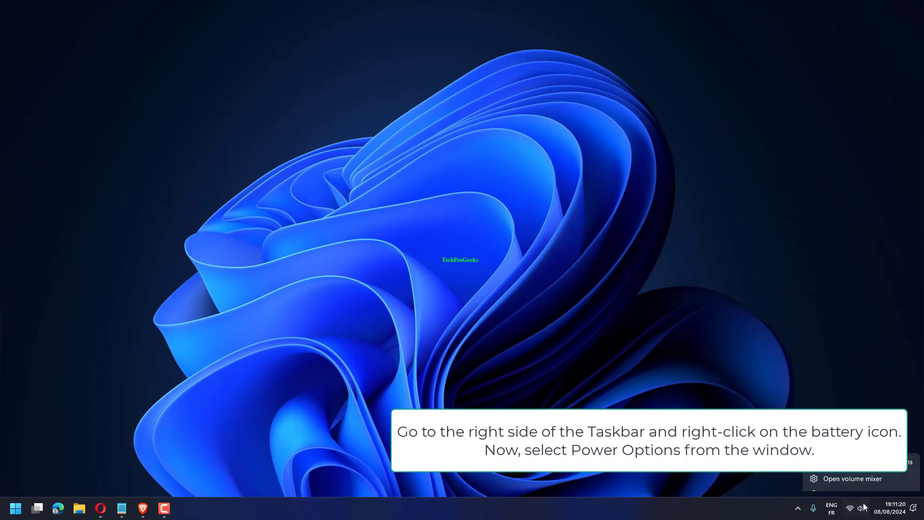
# Step: Dismiss the sound settings menu and open the ElevenClock taskbar context menu
pyautogui.click(831, 510)
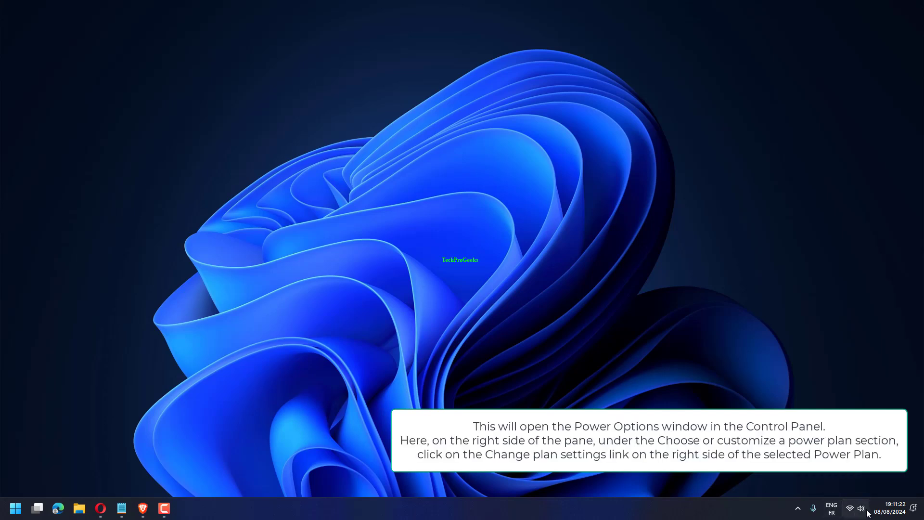
pyautogui.rightClick(874, 511)
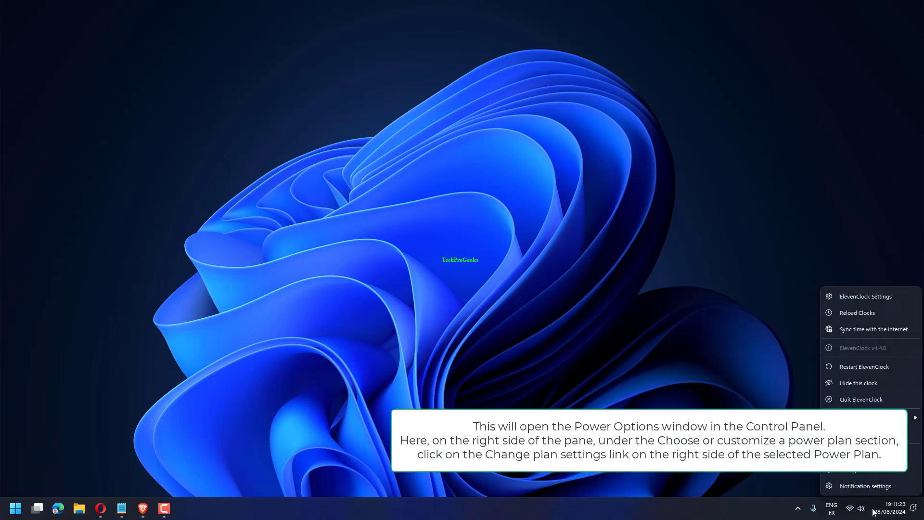